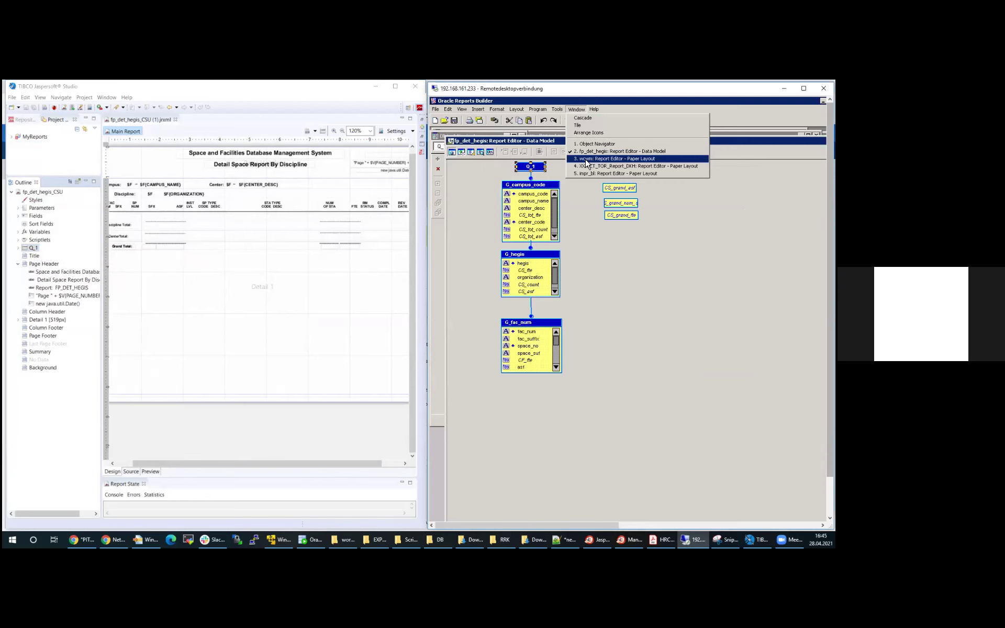
Step: After viewing the original wcwm paper layout, migrate wcwm_seat to JasperReports in the Reports Replacer Kit and download its source files
{"action": "left_click", "coordinate": [602, 159]}
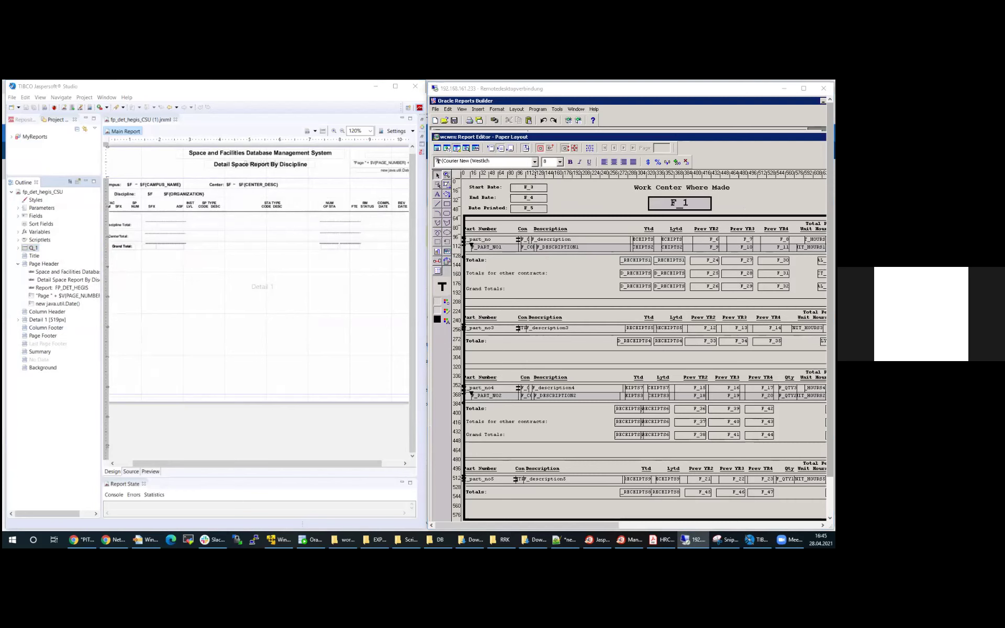
{"action": "key", "text": "alt+Tab"}
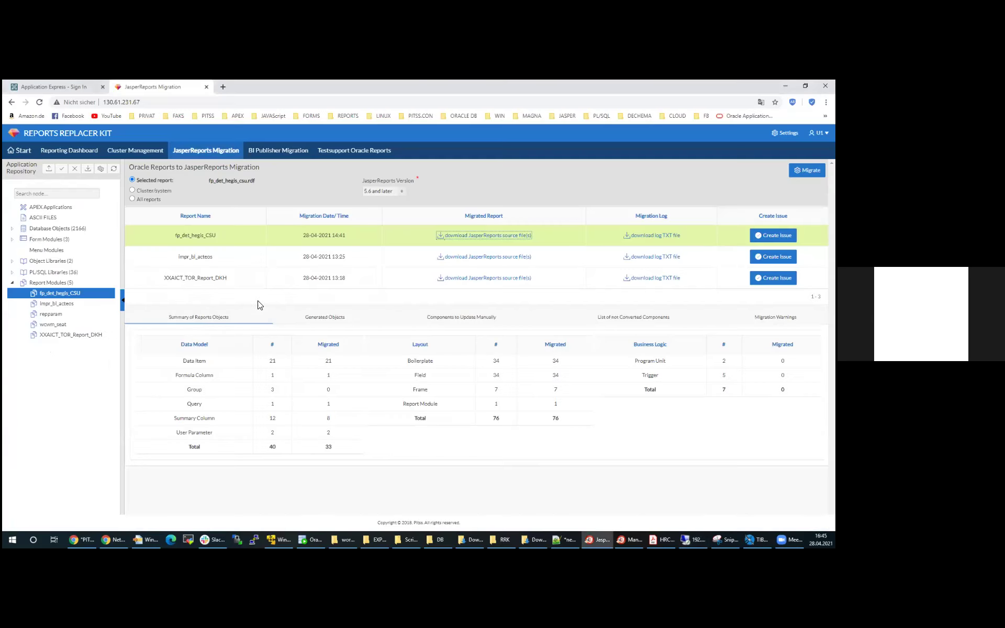
{"action": "left_click", "coordinate": [42, 328]}
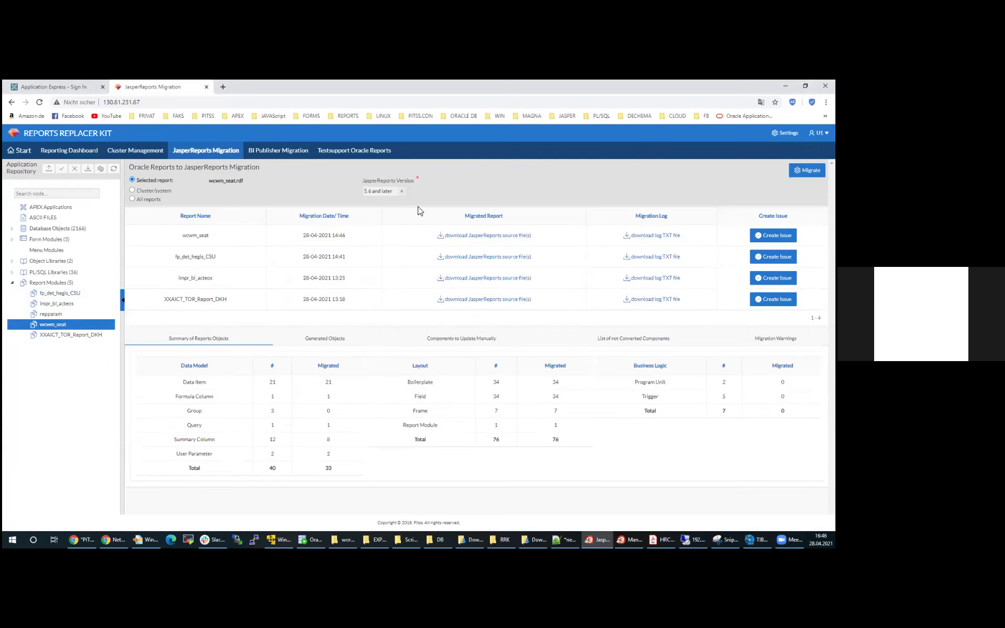
{"action": "left_click", "coordinate": [168, 235]}
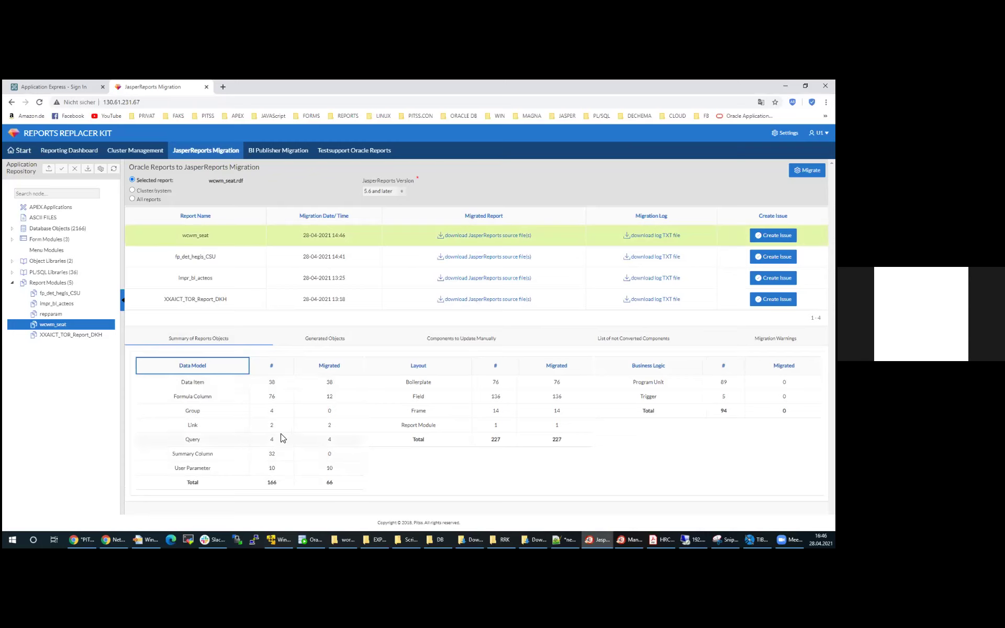
{"action": "left_click", "coordinate": [497, 236]}
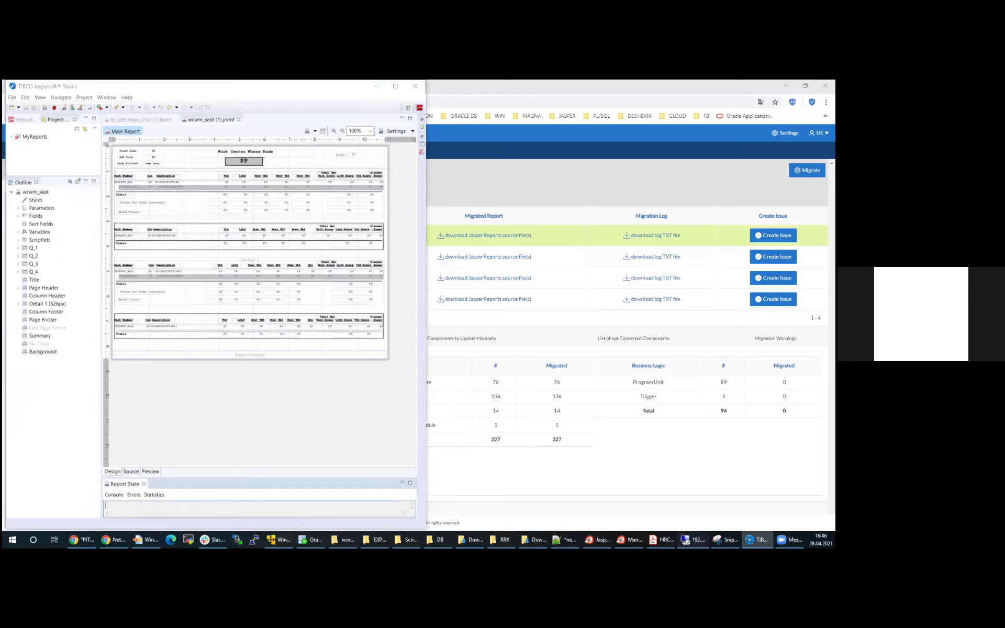
Step: Compare the migrated wcwm_seat report with its original in Oracle Reports Builder, examining the paper layout and the data model's queries
{"action": "left_click", "coordinate": [694, 539]}
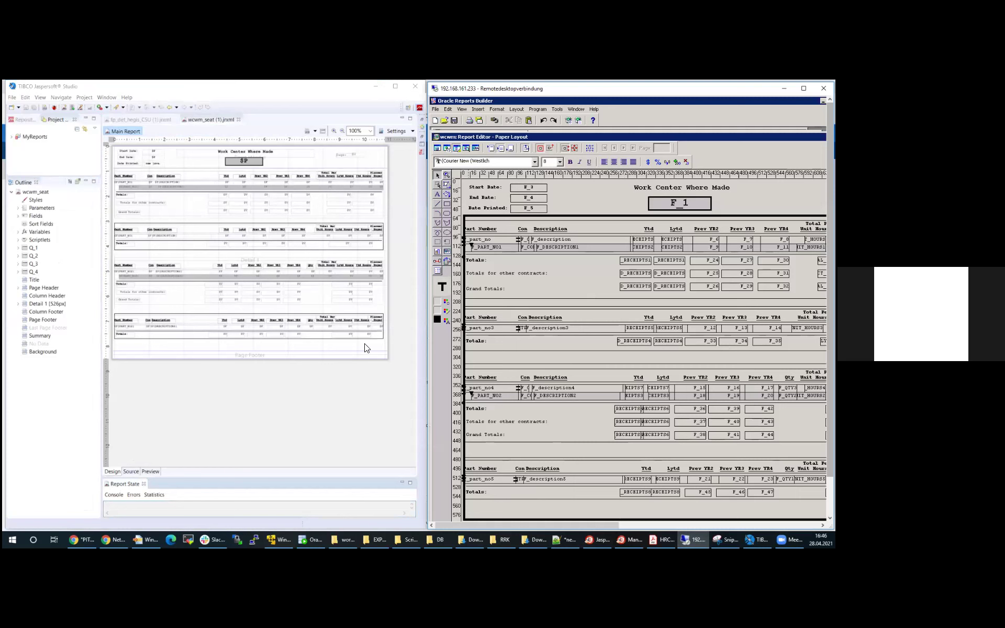
{"action": "scroll", "coordinate": [342, 350], "scroll_direction": "up", "scroll_amount": 1}
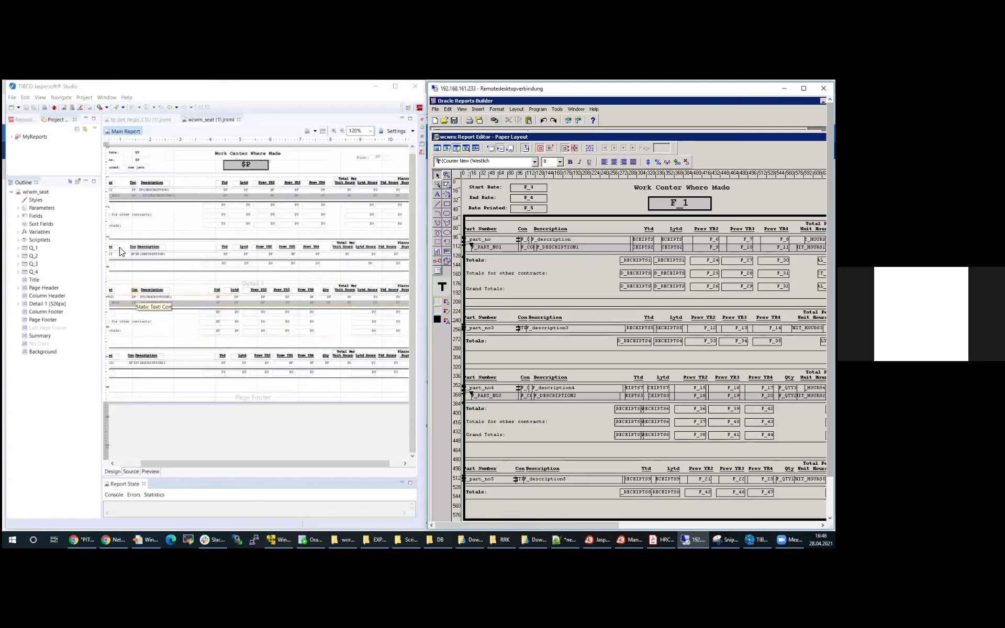
{"action": "left_click", "coordinate": [438, 148]}
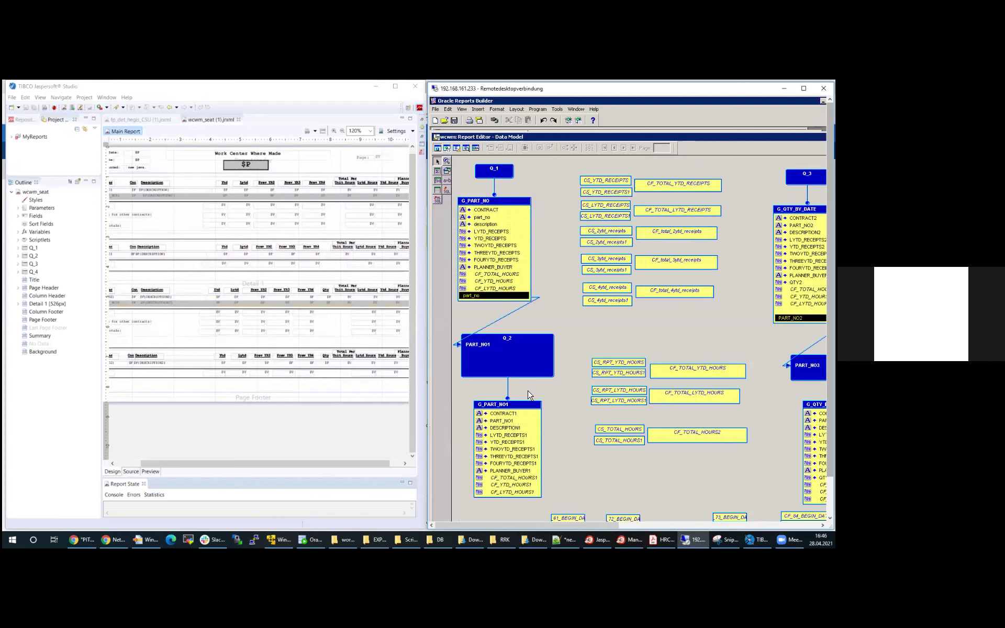
{"action": "left_click_drag", "start_coordinate": [609, 524], "coordinate": [638, 523]}
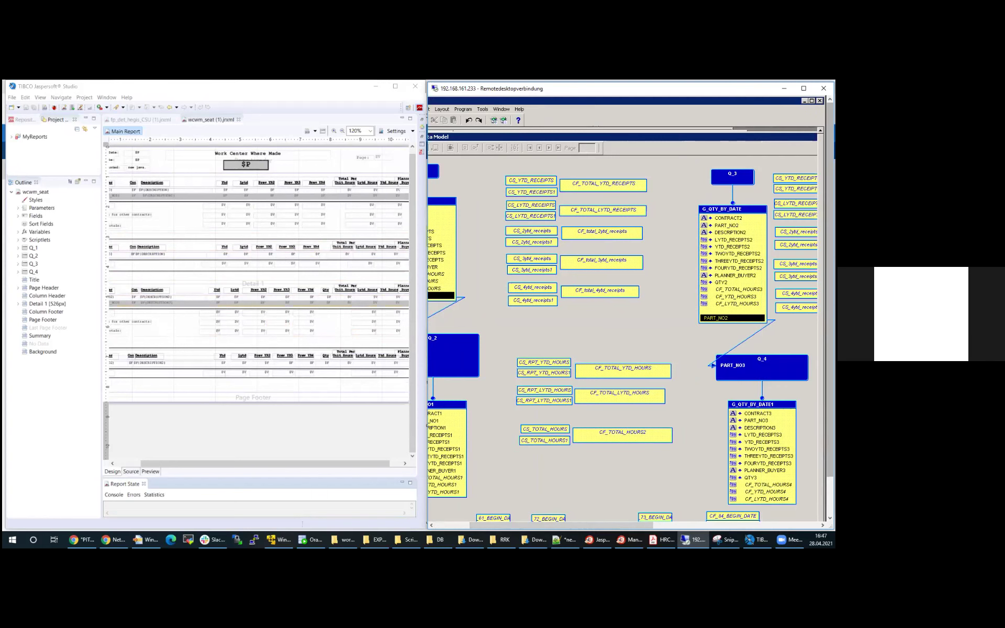
{"action": "left_click_drag", "start_coordinate": [586, 523], "coordinate": [463, 525]}
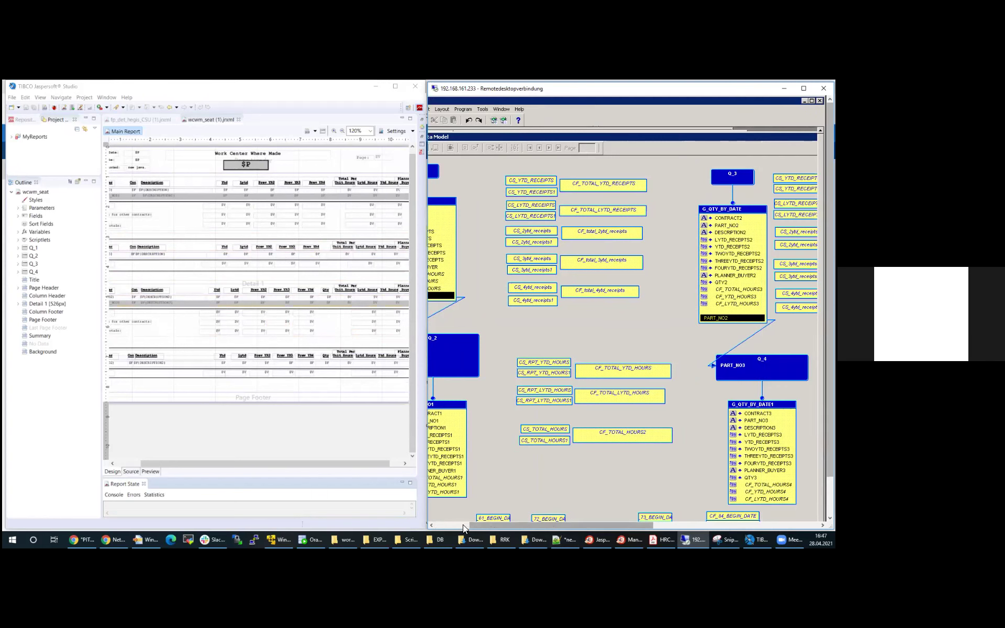
Step: Examine the SQL and the P_PLANNER_BUYER parameter in dataset Q_1 of wcwm_seat in Jaspersoft Studio, and close the query without changes
{"action": "right_click", "coordinate": [28, 250]}
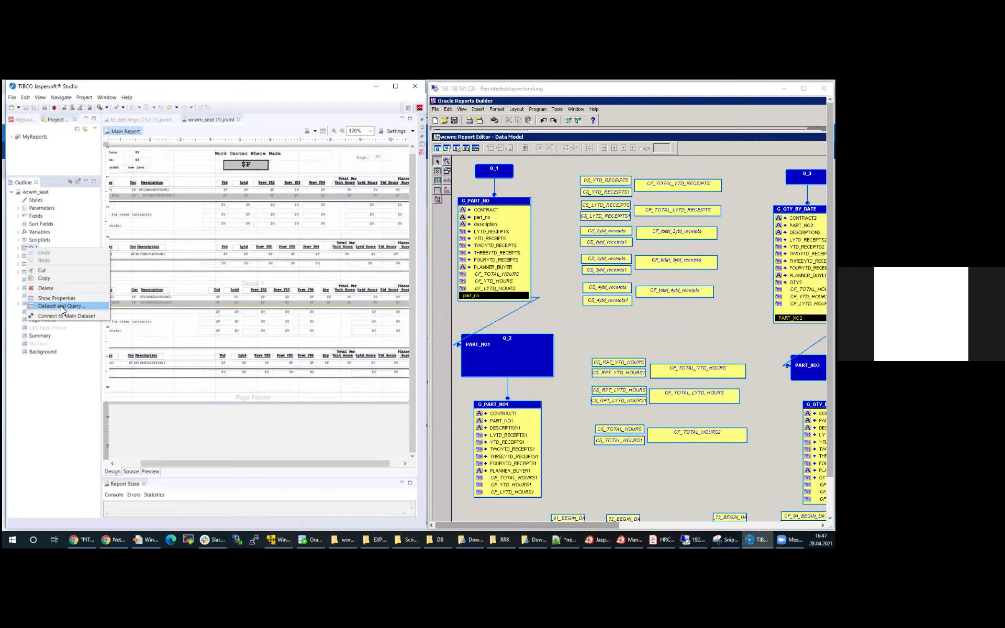
{"action": "left_click", "coordinate": [61, 306]}
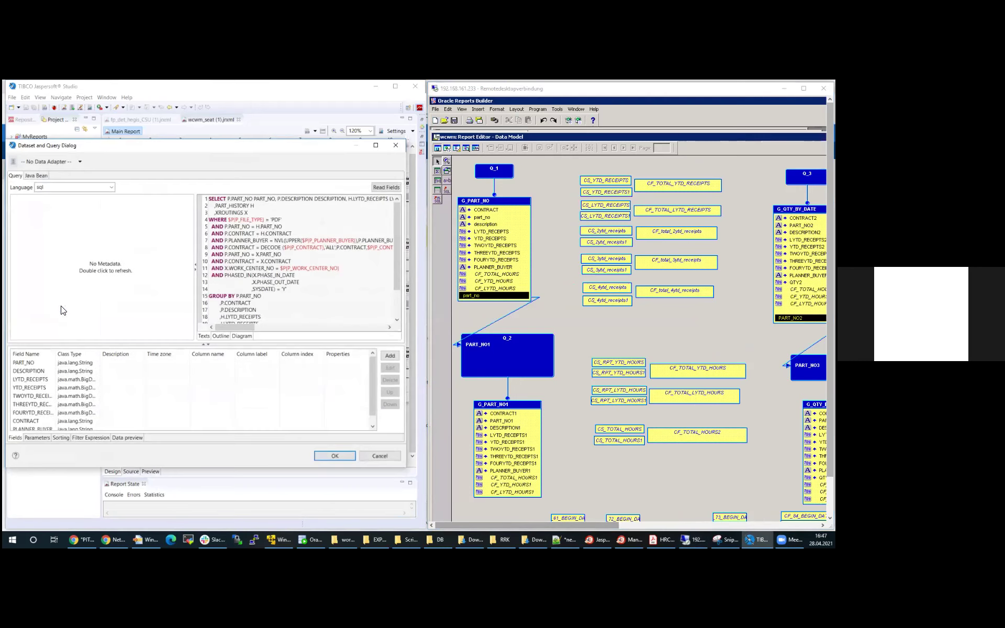
{"action": "left_click_drag", "start_coordinate": [196, 263], "coordinate": [11, 264]}
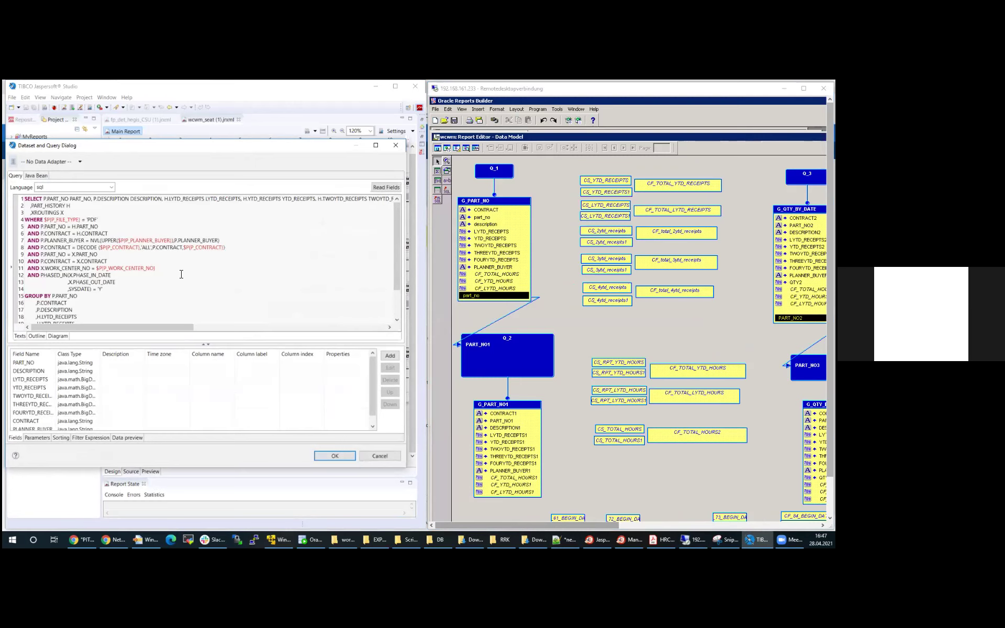
{"action": "double_click", "coordinate": [147, 240]}
{"action": "left_click", "coordinate": [397, 146]}
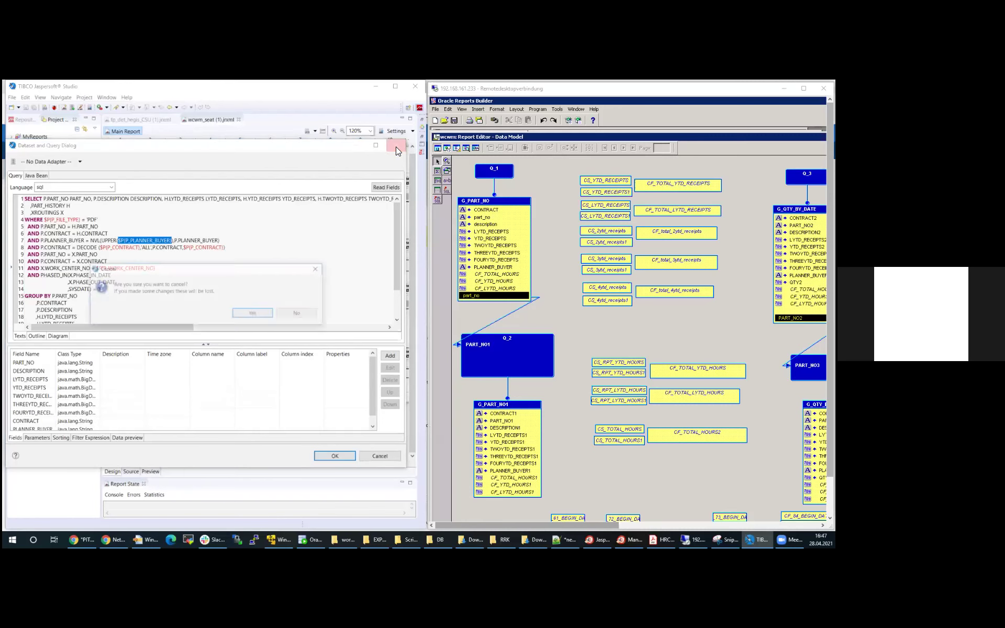
{"action": "left_click", "coordinate": [251, 315]}
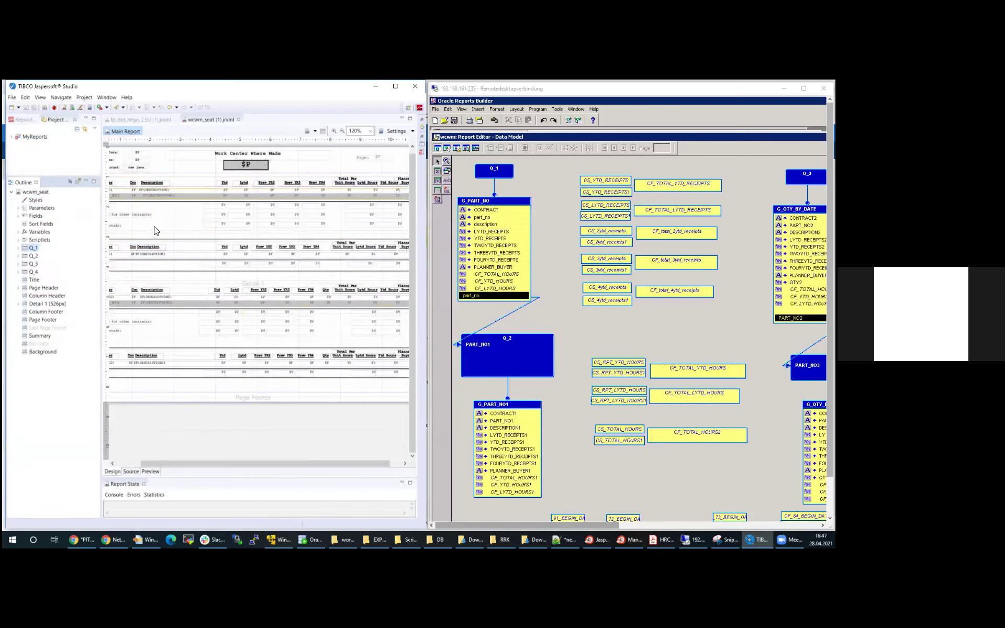
Step: Inspect the totals labels and receipt total fields of the migrated wcwm_seat layout against the widened Outline
{"action": "left_click", "coordinate": [139, 215]}
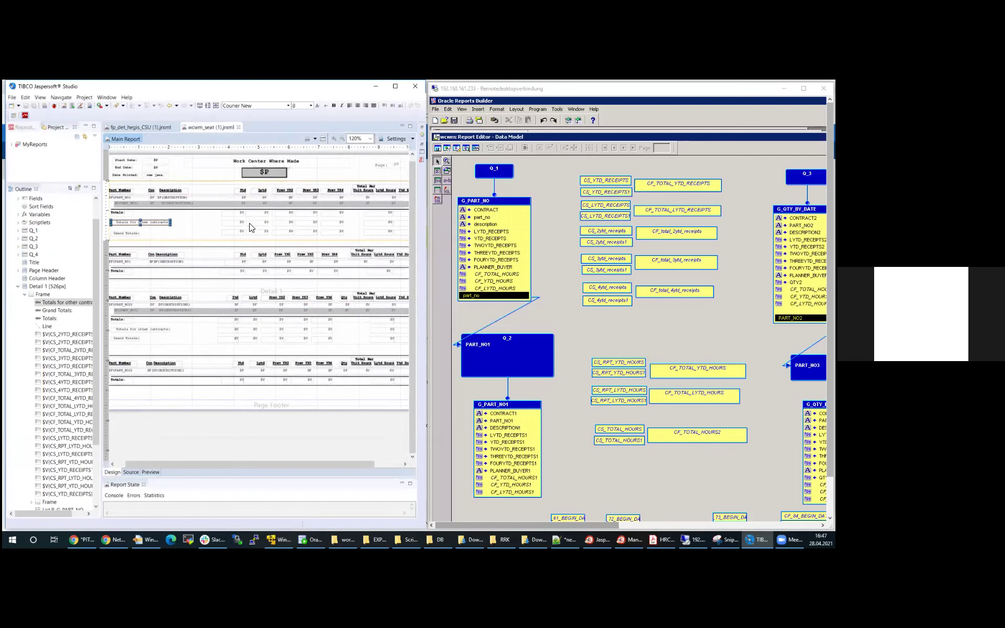
{"action": "left_click", "coordinate": [233, 223]}
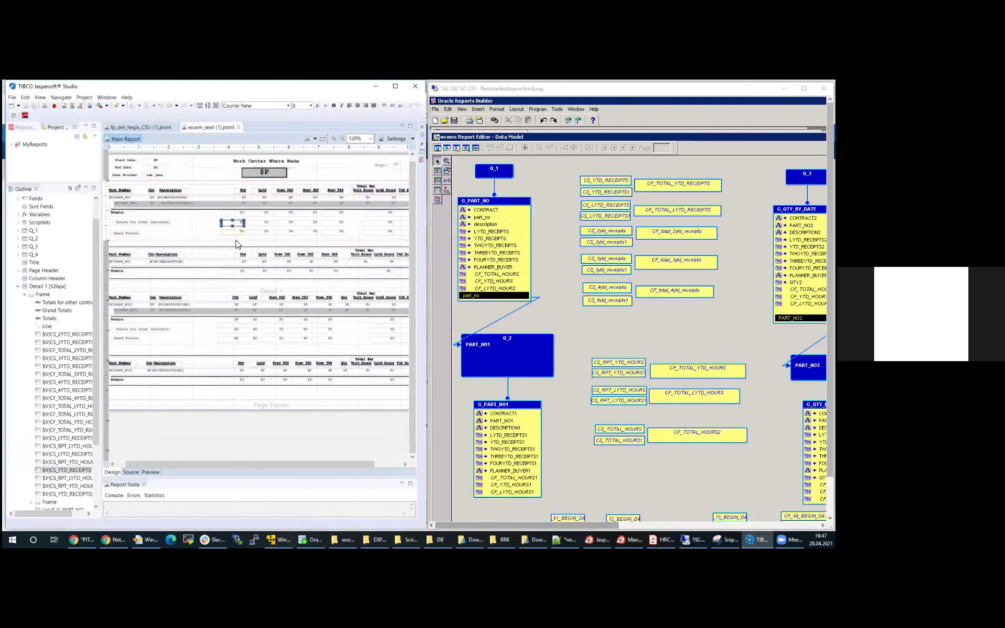
{"action": "left_click_drag", "start_coordinate": [97, 337], "coordinate": [154, 343]}
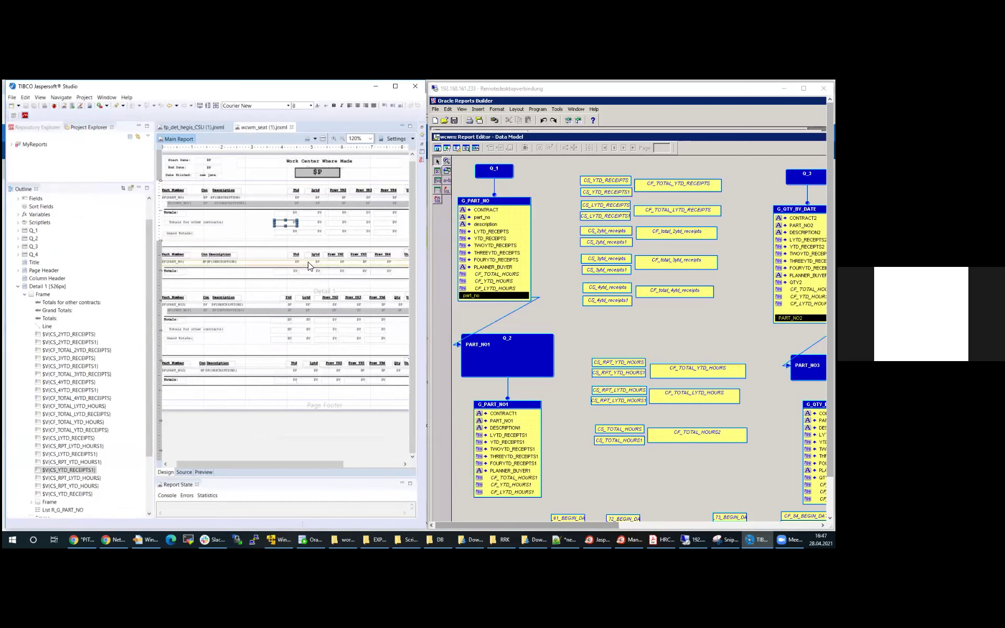
{"action": "left_click", "coordinate": [306, 299]}
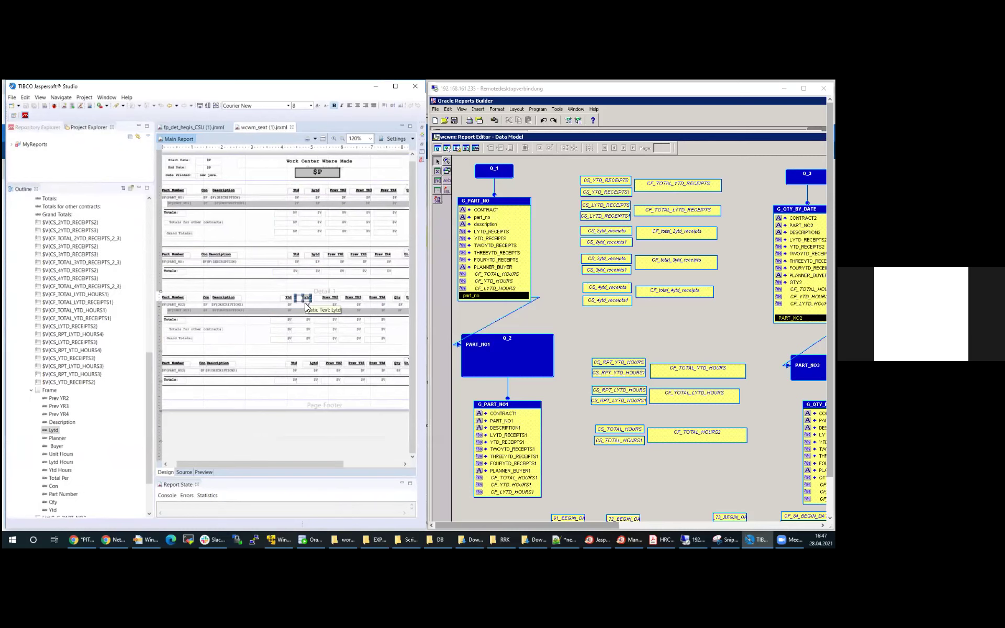
{"action": "left_click", "coordinate": [284, 320]}
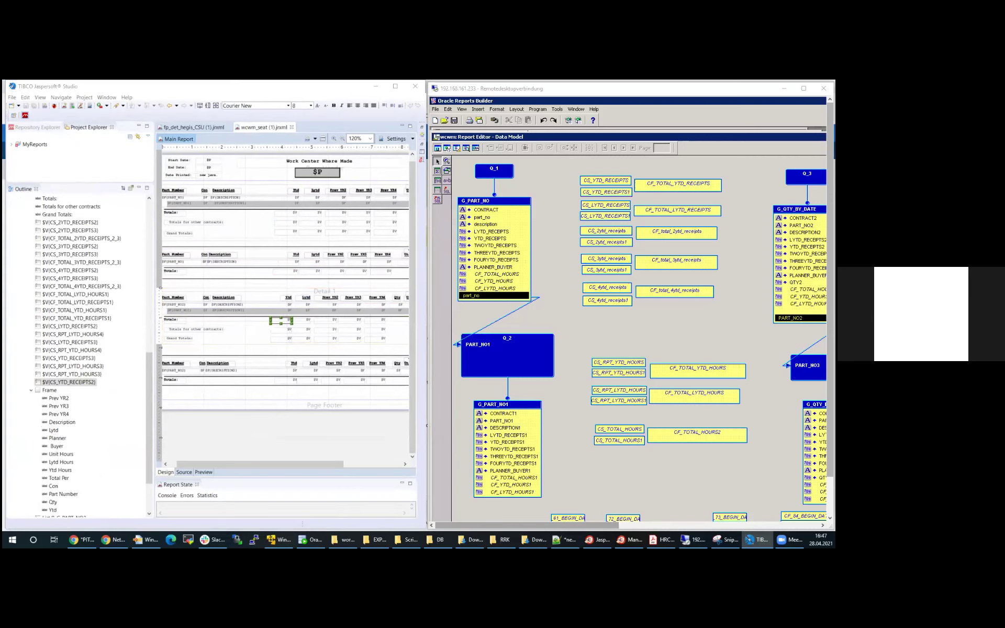
Step: Switch to Oracle Reports Builder and show the paper layout of XXAICT_TOR_Report_DKH
{"action": "key", "text": "alt+Tab"}
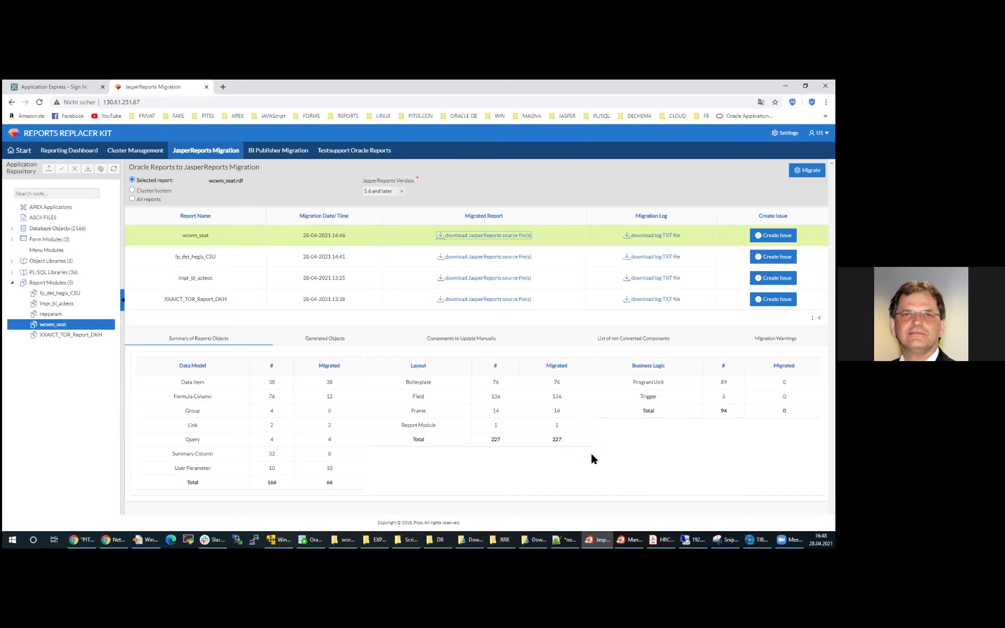
{"action": "left_click", "coordinate": [757, 539]}
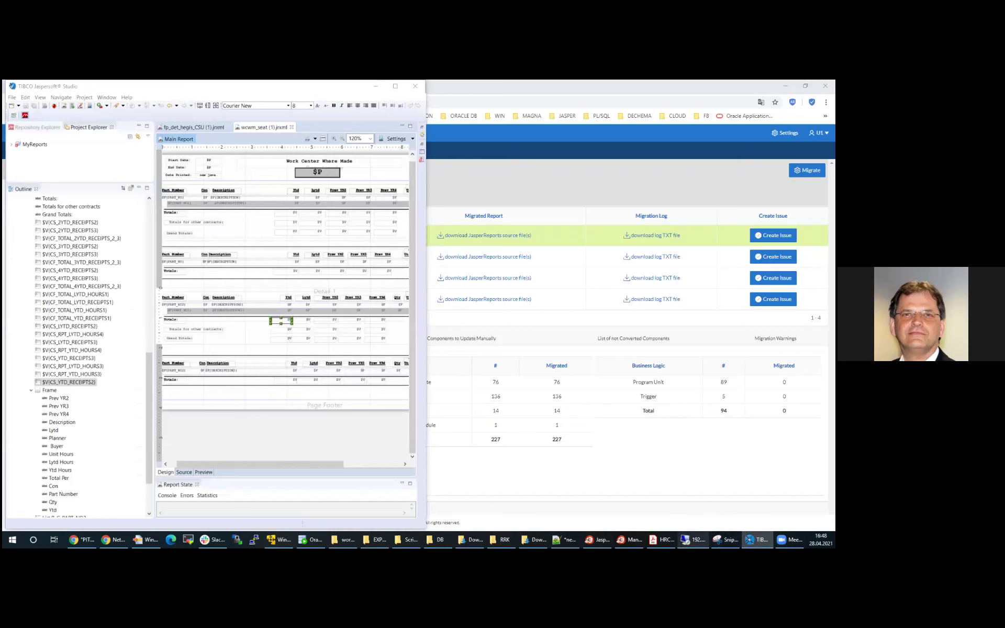
{"action": "left_click", "coordinate": [693, 540]}
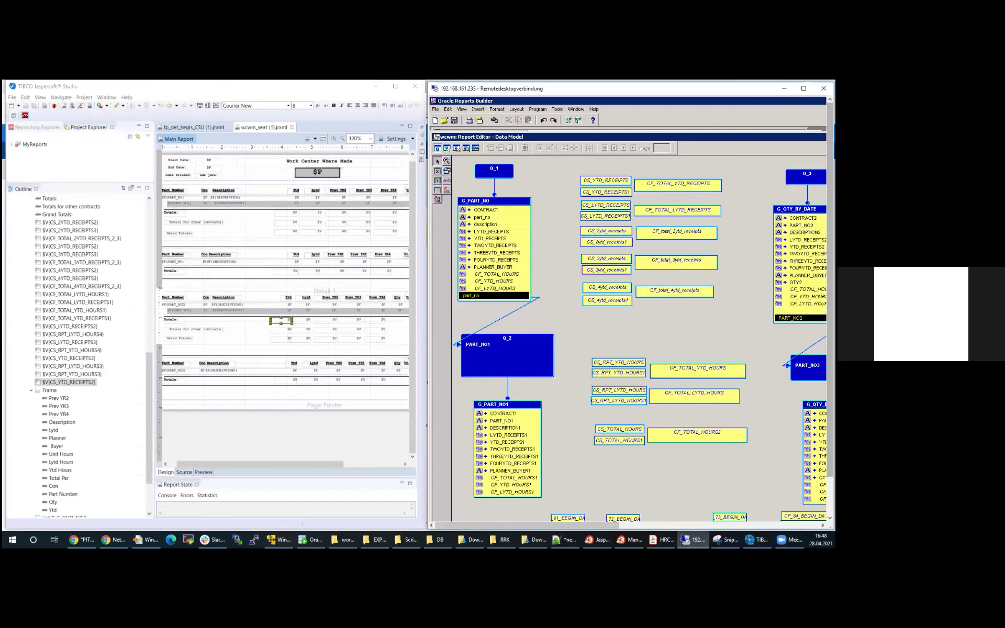
{"action": "left_click", "coordinate": [575, 109]}
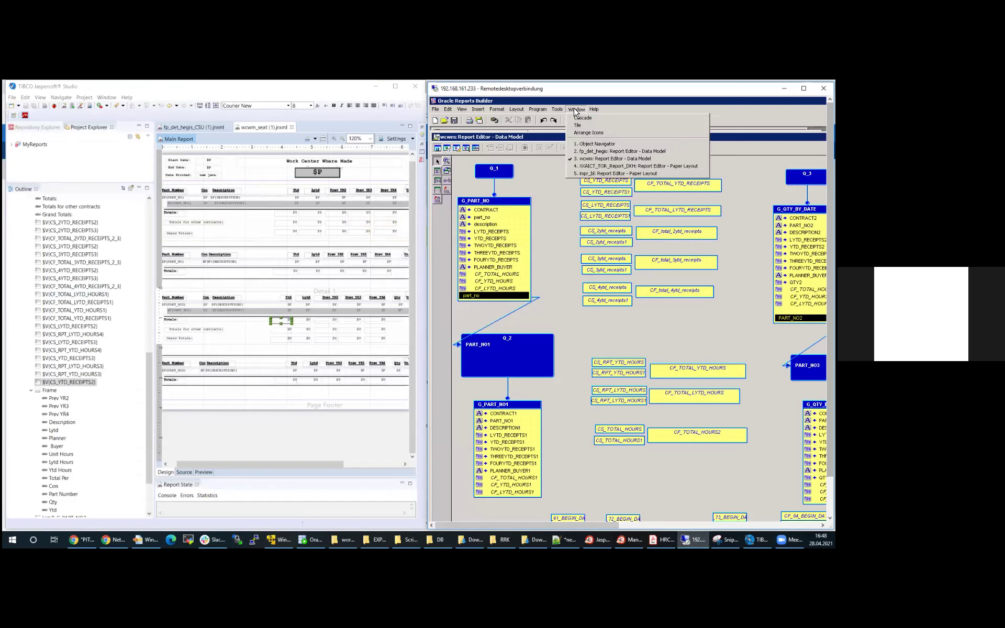
{"action": "left_click", "coordinate": [600, 167]}
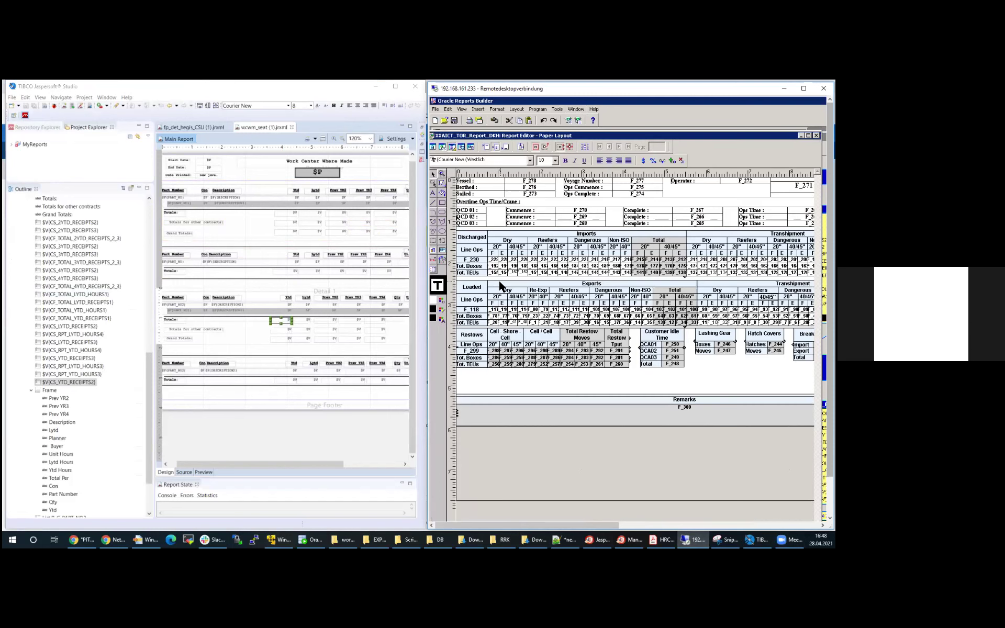
Step: Migrate XXAICT_TOR_Report_DKH to JasperReports in the Reports Replacer Kit, overwriting the existing migration results
{"action": "left_click", "coordinate": [377, 86]}
{"action": "left_click", "coordinate": [375, 87]}
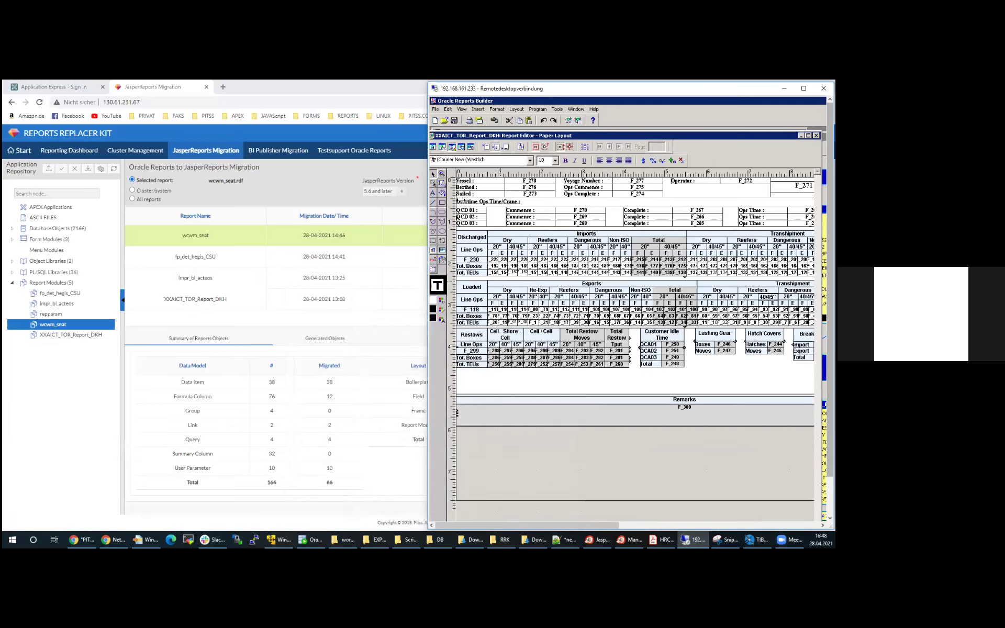
{"action": "left_click", "coordinate": [48, 335]}
{"action": "left_click", "coordinate": [806, 170]}
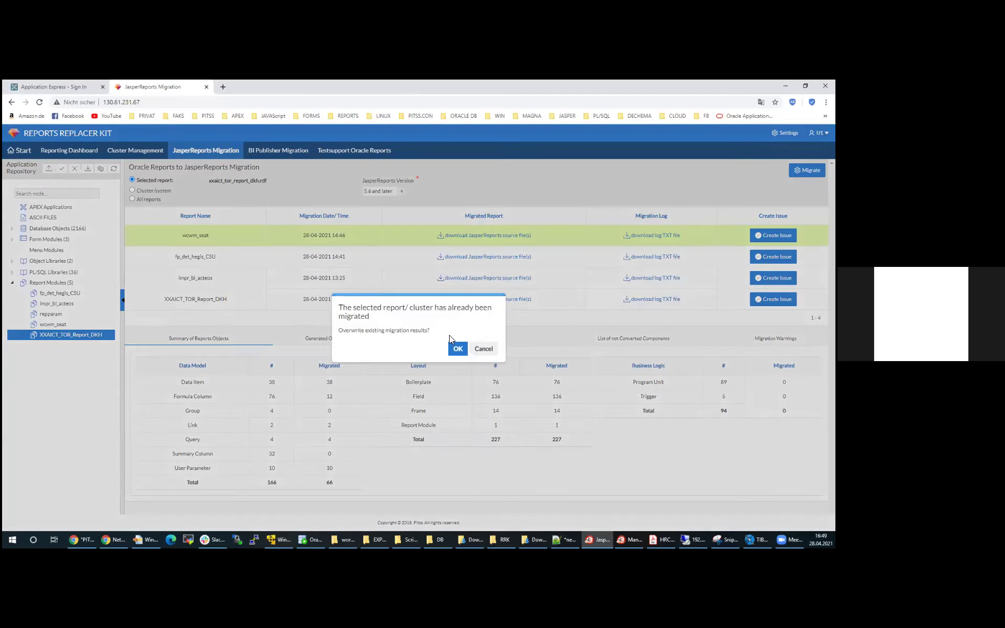
{"action": "left_click", "coordinate": [457, 349]}
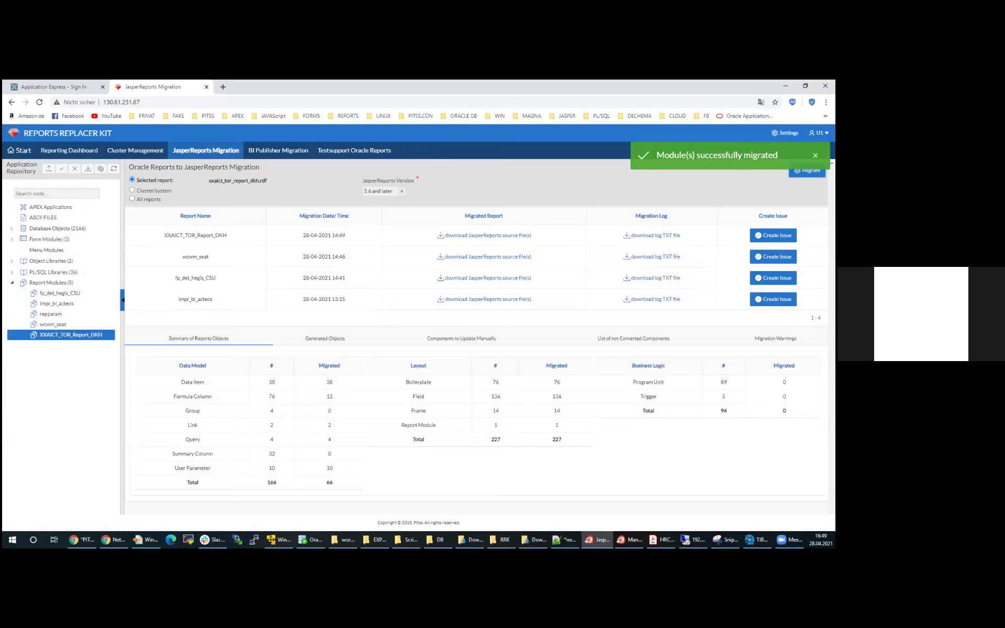
Step: Select the XXAICT_TOR_Report_DKH migration result, download its JasperReports source files and view the report in Jaspersoft Studio
{"action": "left_click", "coordinate": [214, 235]}
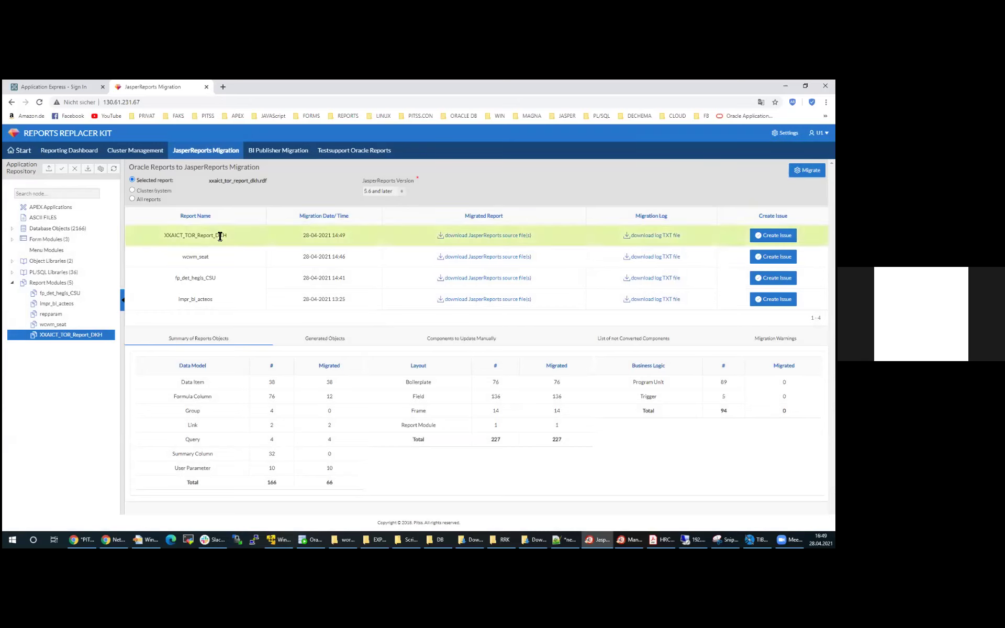
{"action": "left_click", "coordinate": [511, 236]}
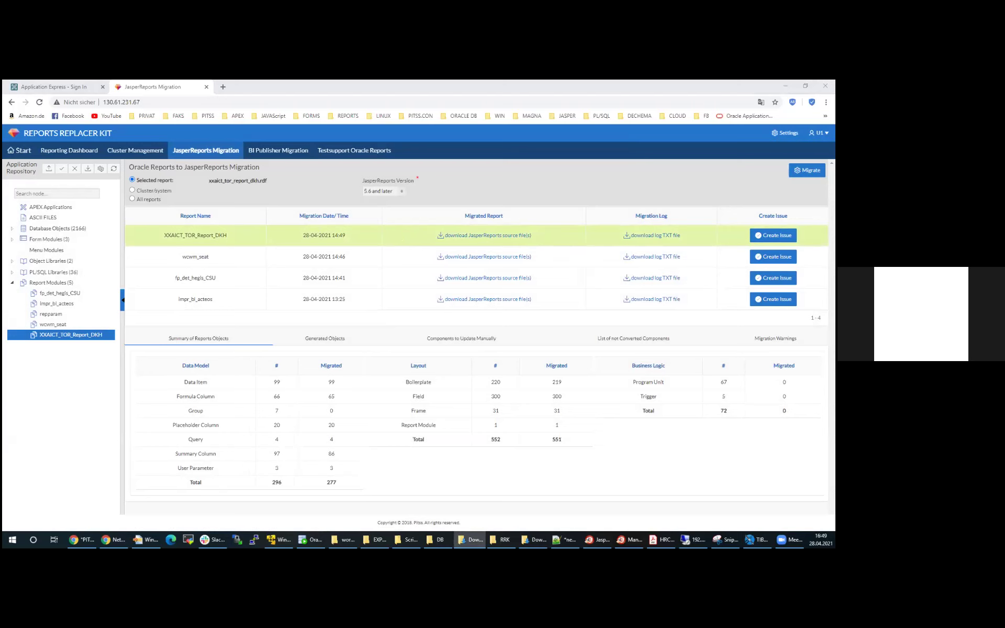
{"action": "key", "text": "alt+Tab"}
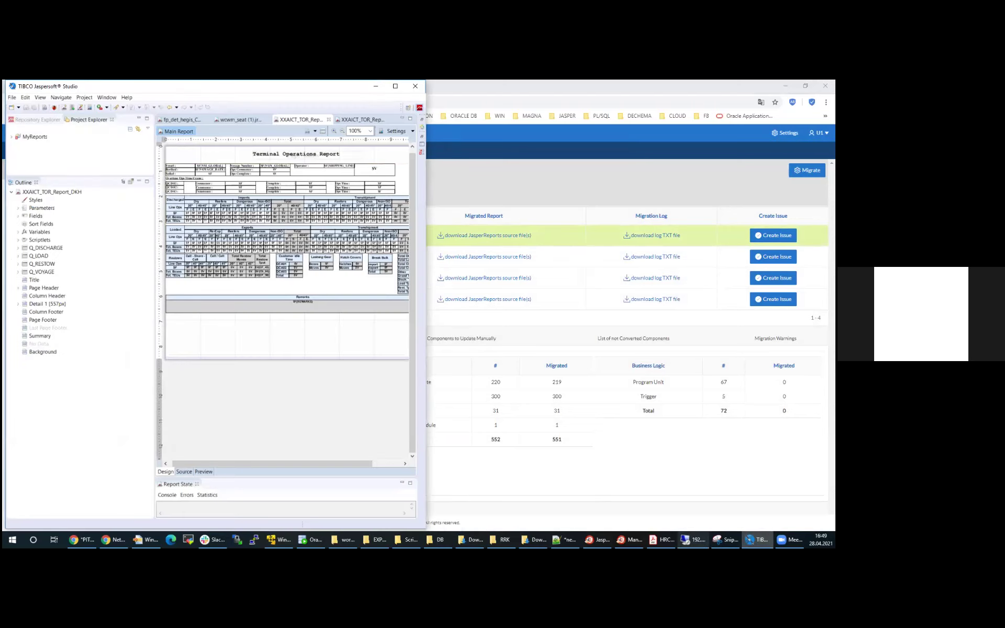
Step: Compare the full migrated Terminal Operations Report page with its Oracle Reports original, inspecting the fields in the Discharged table's F_230 row
{"action": "left_click", "coordinate": [686, 540]}
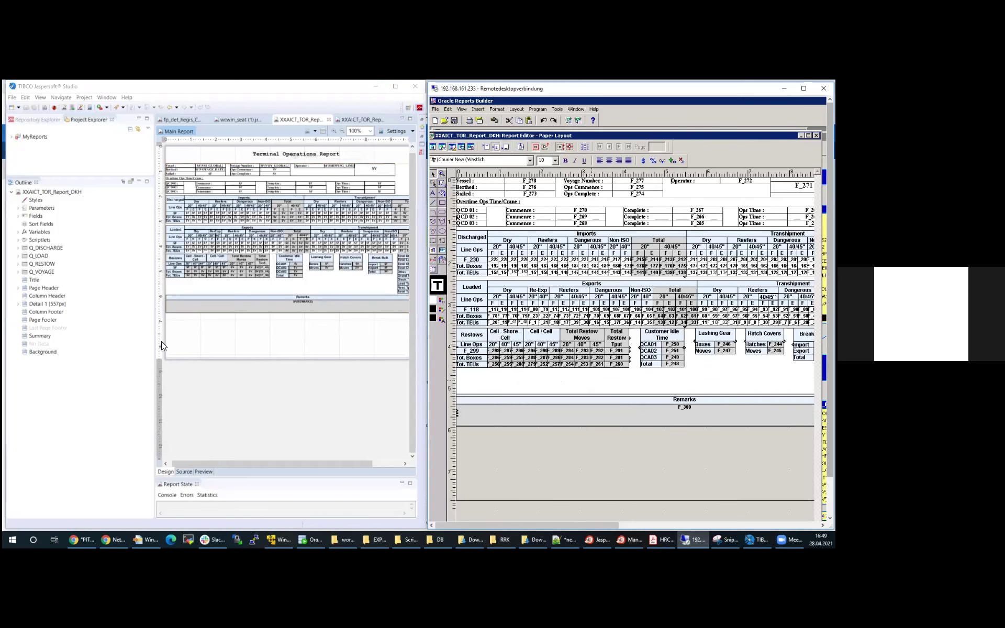
{"action": "left_click_drag", "start_coordinate": [152, 392], "coordinate": [72, 388]}
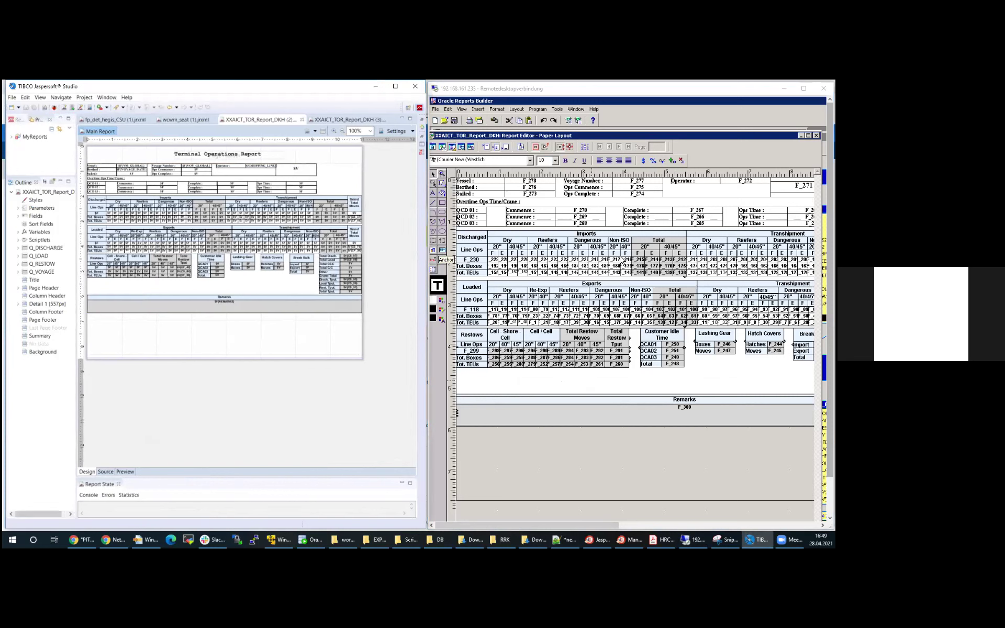
{"action": "left_click", "coordinate": [496, 261]}
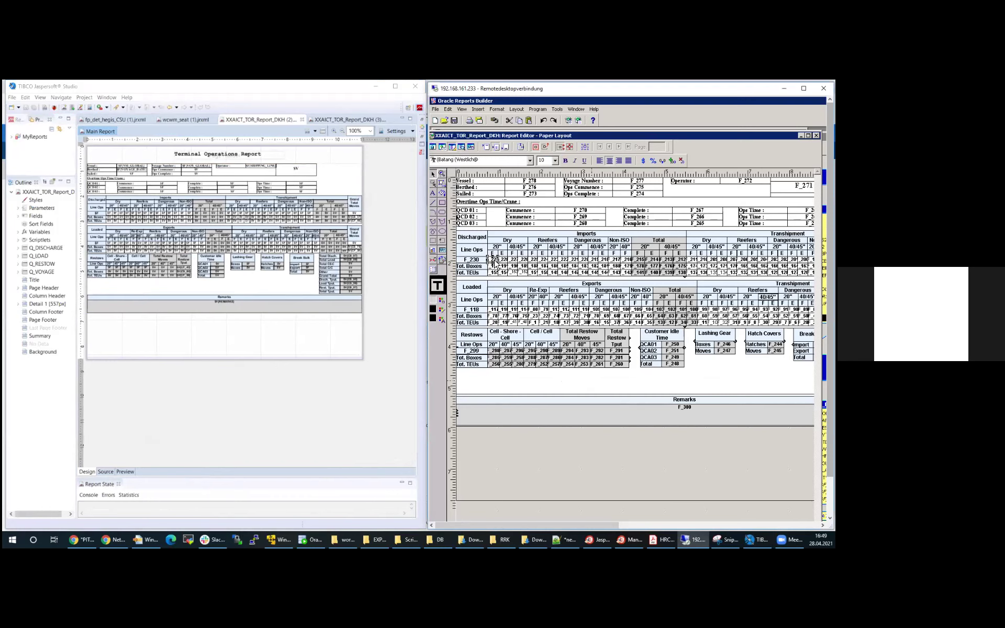
{"action": "left_click", "coordinate": [532, 260]}
{"action": "left_click", "coordinate": [555, 263]}
{"action": "left_click", "coordinate": [383, 221]}
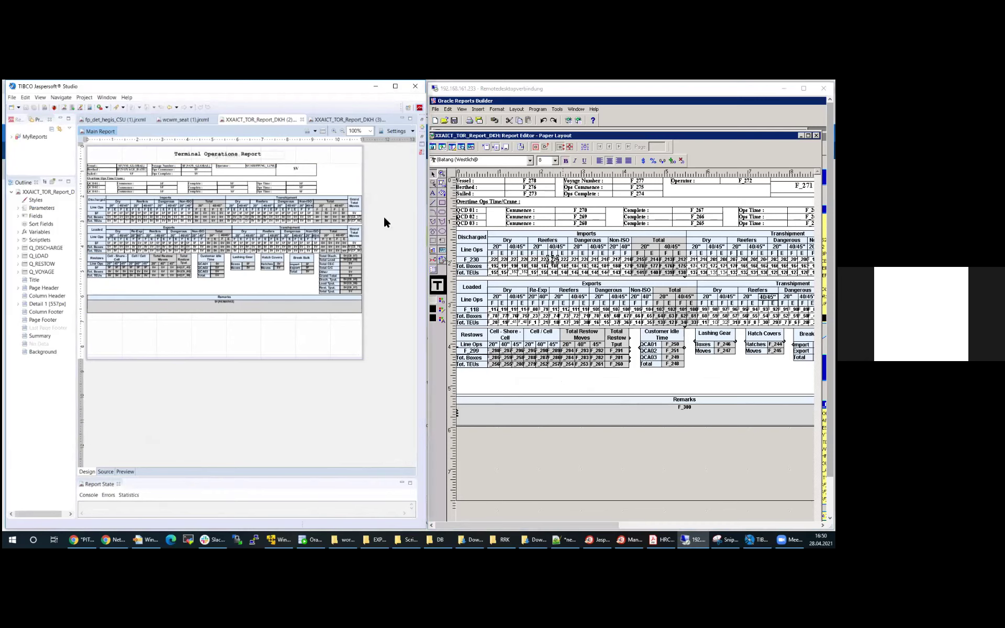
Step: Maximize Jaspersoft Studio, enlarge the migrated Terminal Operations Report and open the detail band's list element R_8
{"action": "key", "text": "super+Up"}
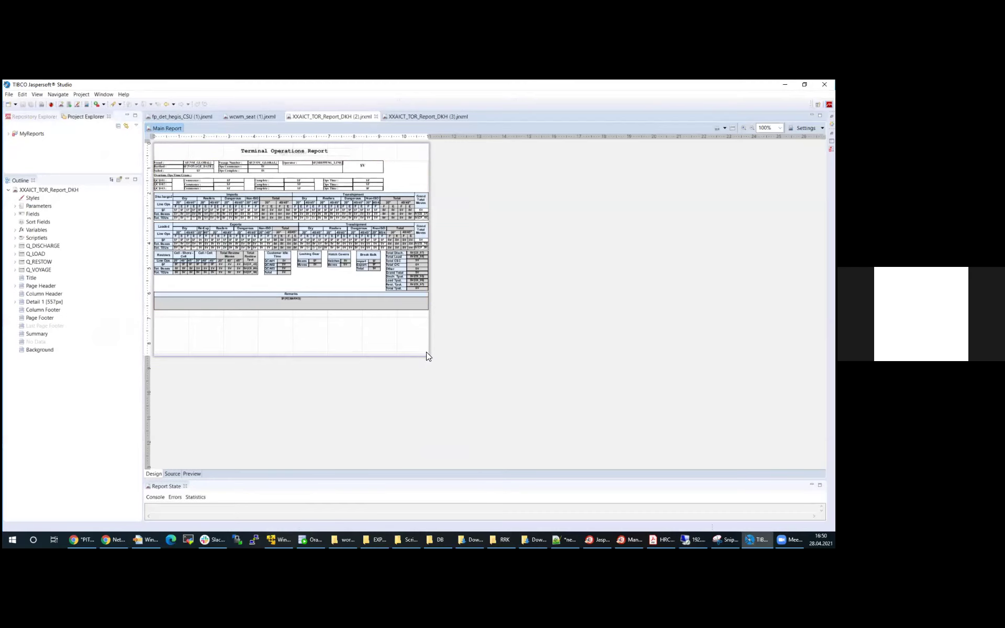
{"action": "scroll", "coordinate": [492, 311], "scroll_direction": "up", "scroll_amount": 4}
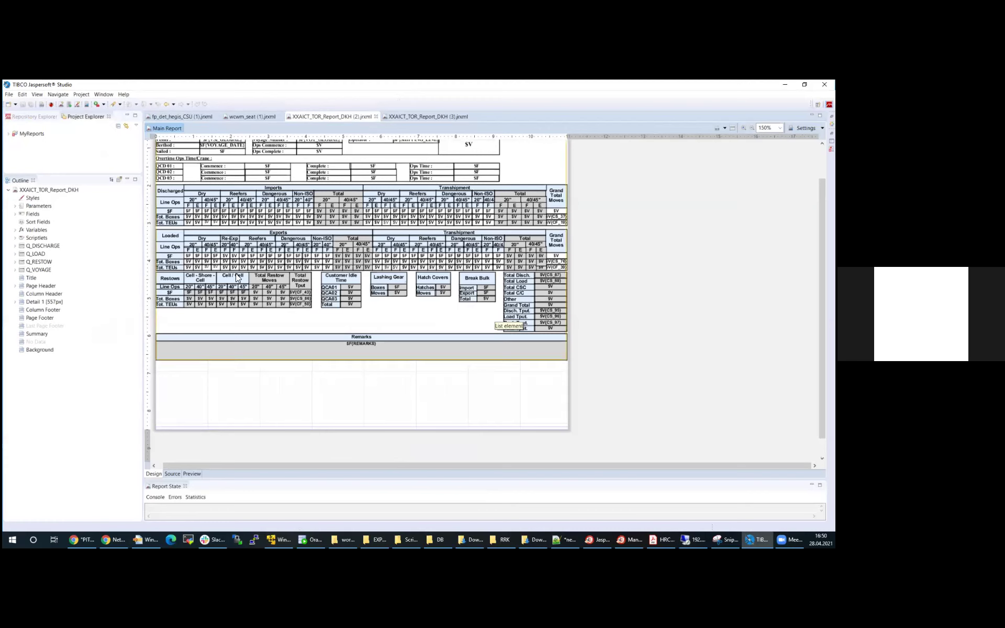
{"action": "left_click", "coordinate": [187, 255]}
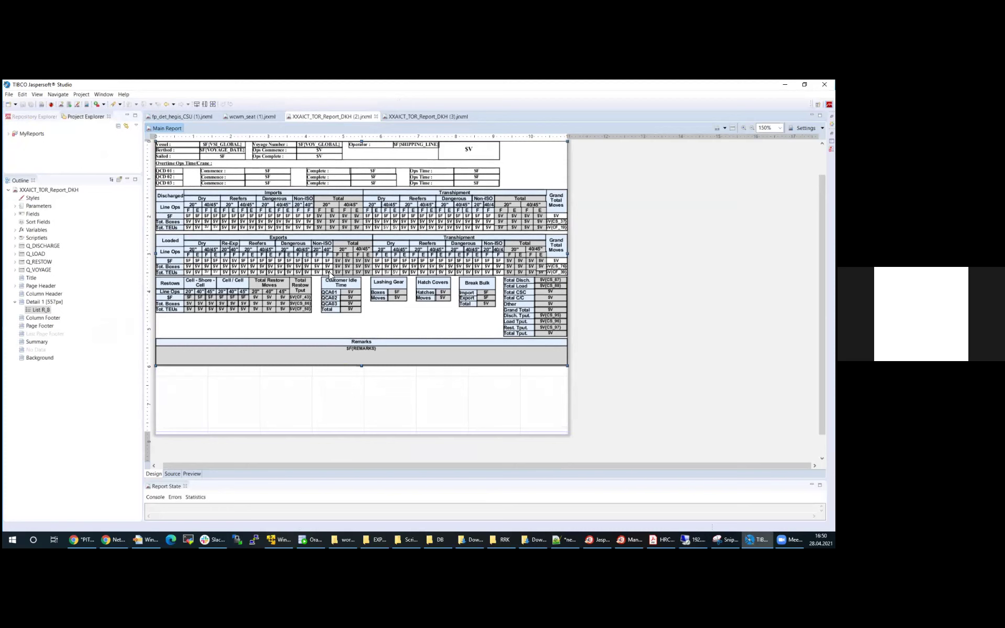
{"action": "scroll", "coordinate": [328, 268], "scroll_direction": "up", "scroll_amount": 1}
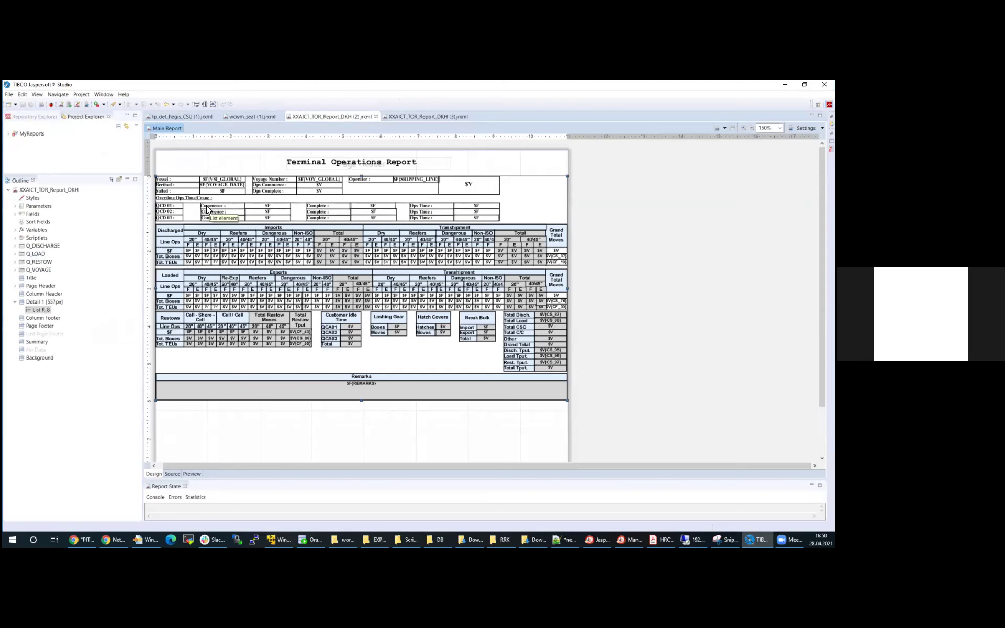
{"action": "double_click", "coordinate": [168, 209]}
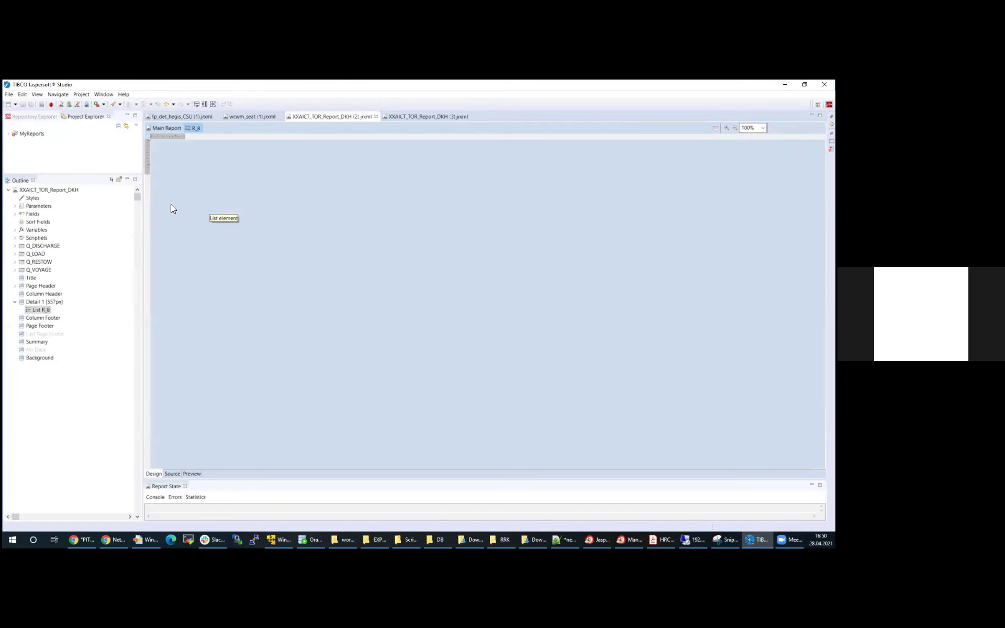
Step: Inspect the nested list elements in the Discharged and Loaded tables, magnifying the layout to 500%
{"action": "left_click", "coordinate": [197, 202]}
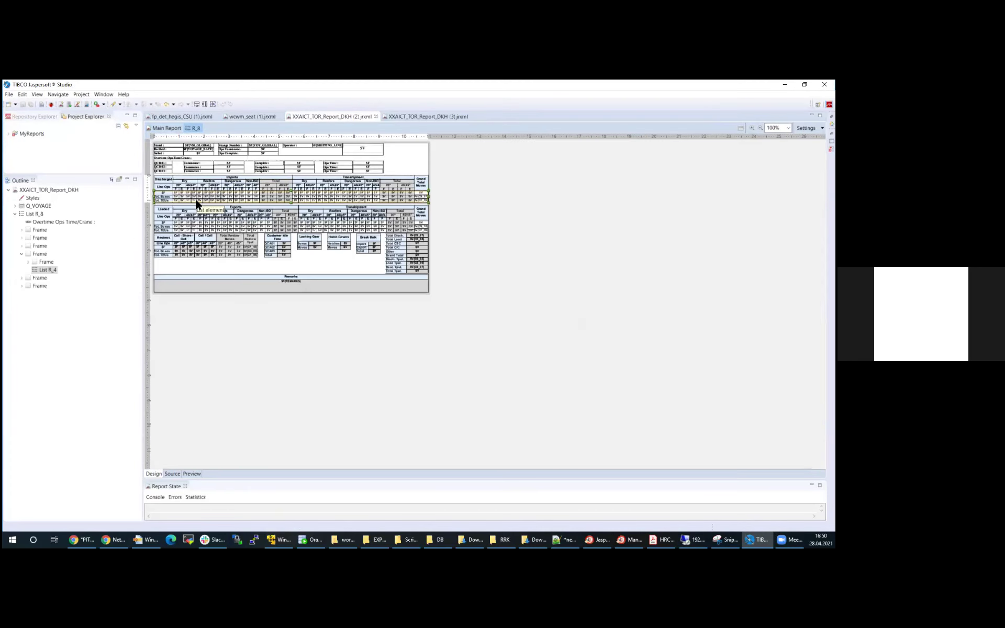
{"action": "left_click", "coordinate": [190, 228]}
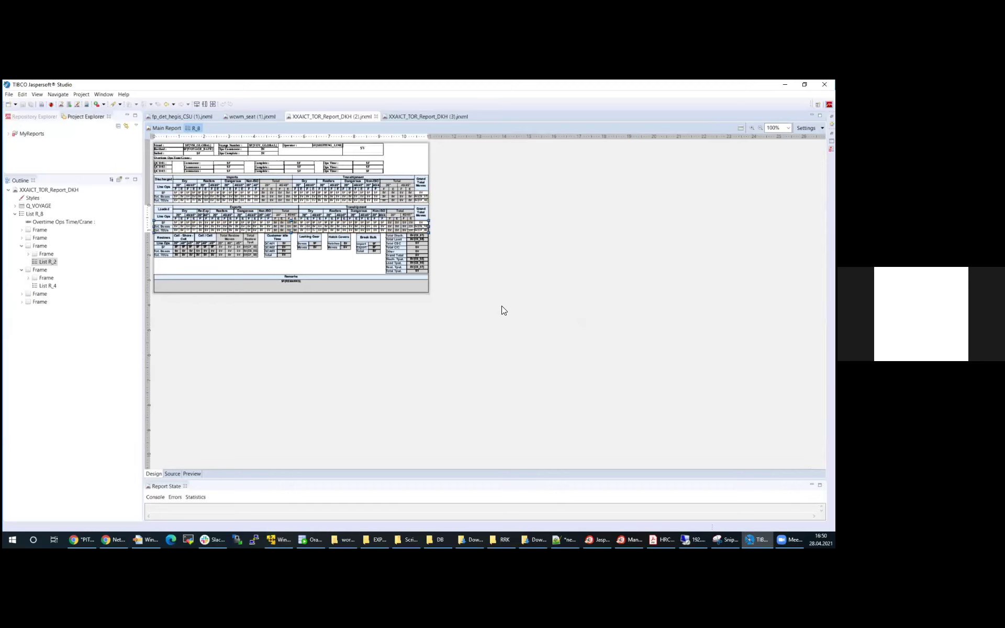
{"action": "scroll", "coordinate": [501, 306], "scroll_direction": "up", "scroll_amount": 1}
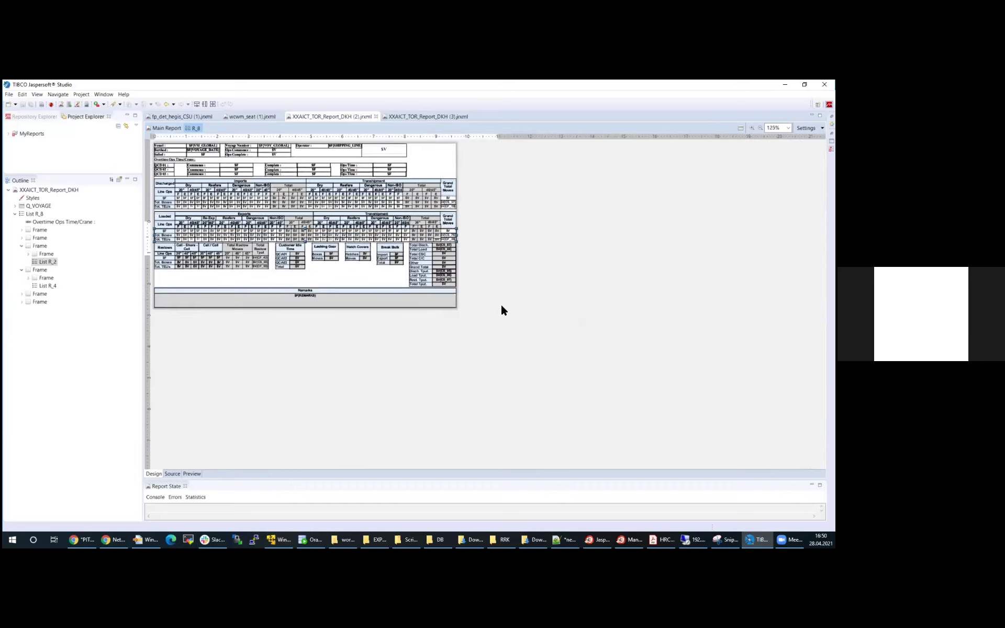
{"action": "scroll", "coordinate": [501, 309], "scroll_direction": "up", "scroll_amount": 5}
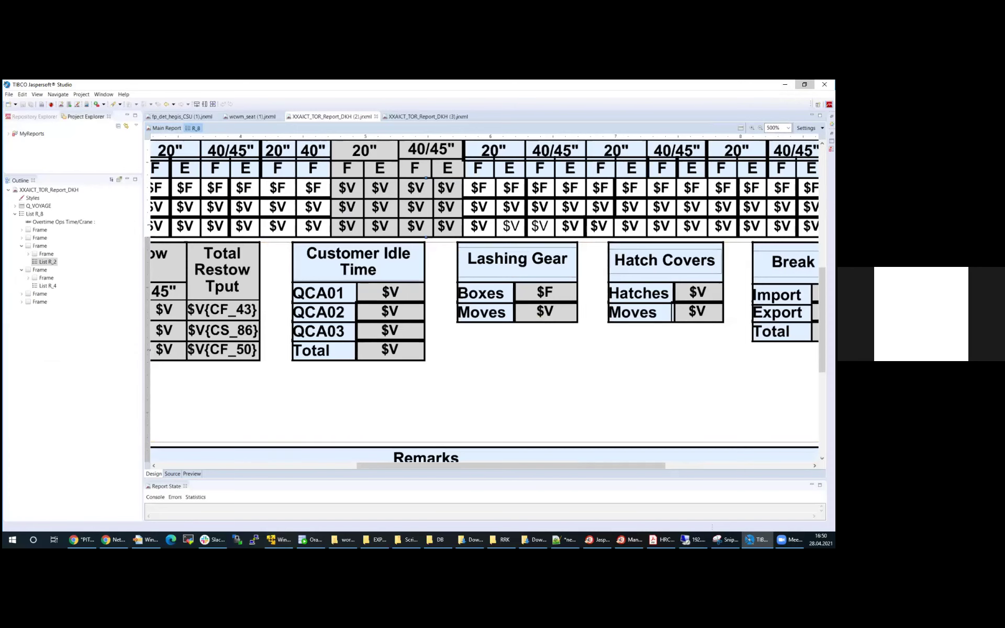
Step: Restore Jaspersoft Studio beside the Oracle original for comparison, and minimize both it and the remote desktop window
{"action": "left_click", "coordinate": [805, 84]}
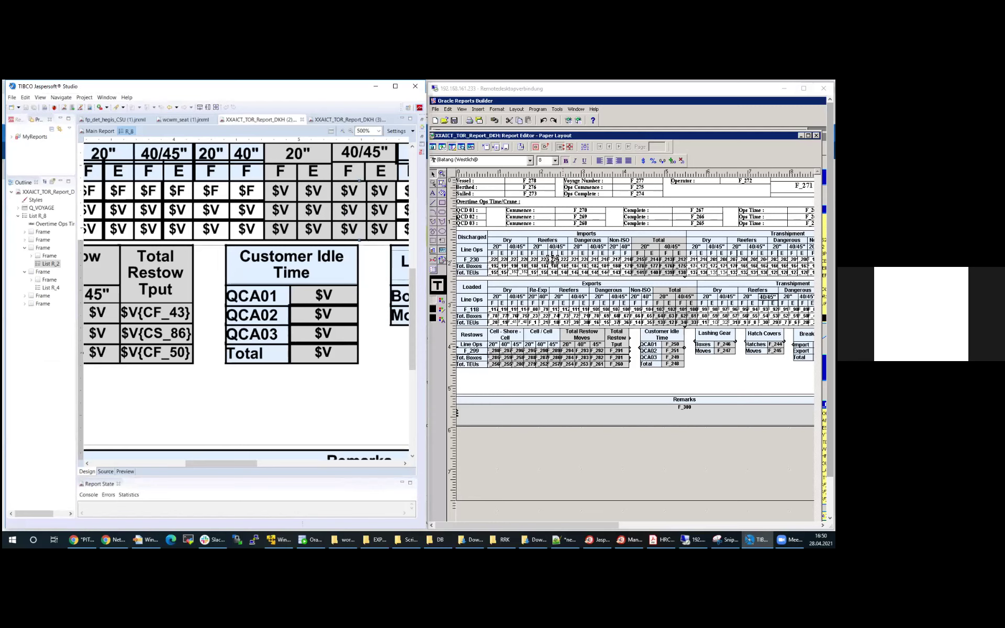
{"action": "left_click", "coordinate": [375, 87]}
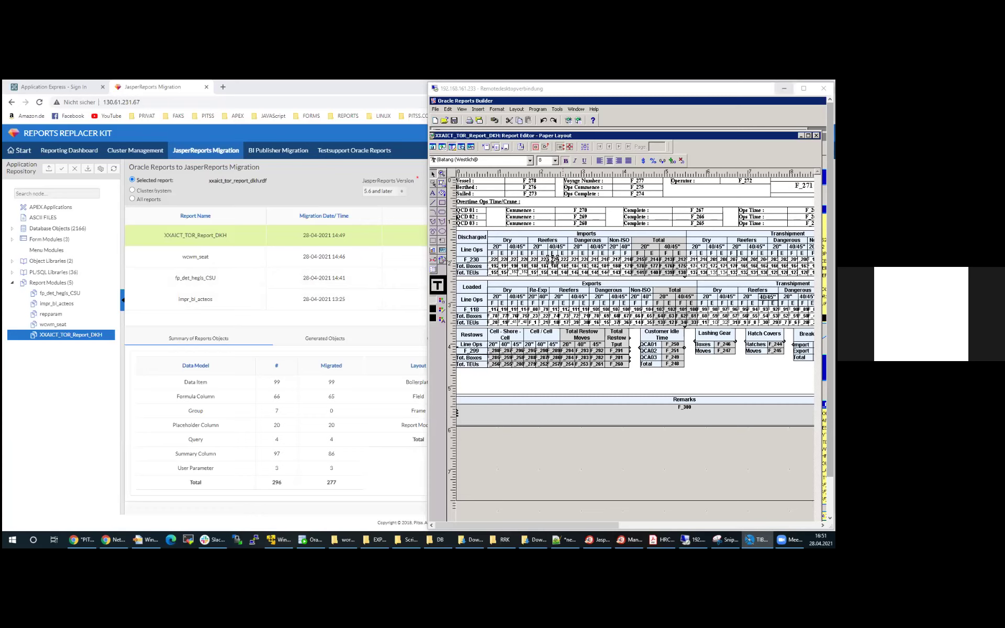
{"action": "left_click", "coordinate": [784, 89]}
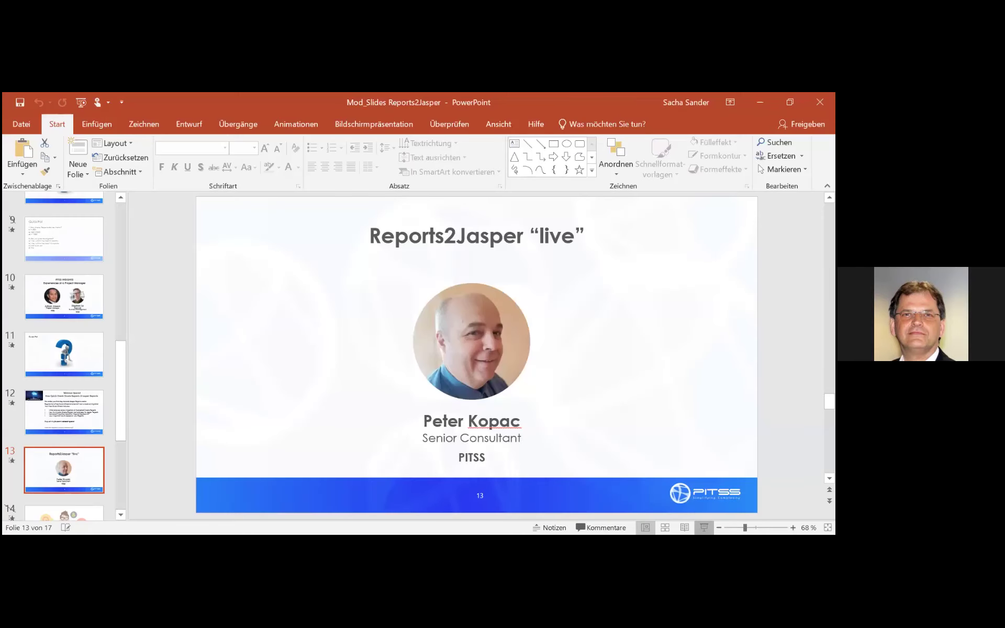
Step: Start the slide show of the Mod_Slides Reports2Jasper presentation in PowerPoint from slide 13
{"action": "key", "text": "shift+F5"}
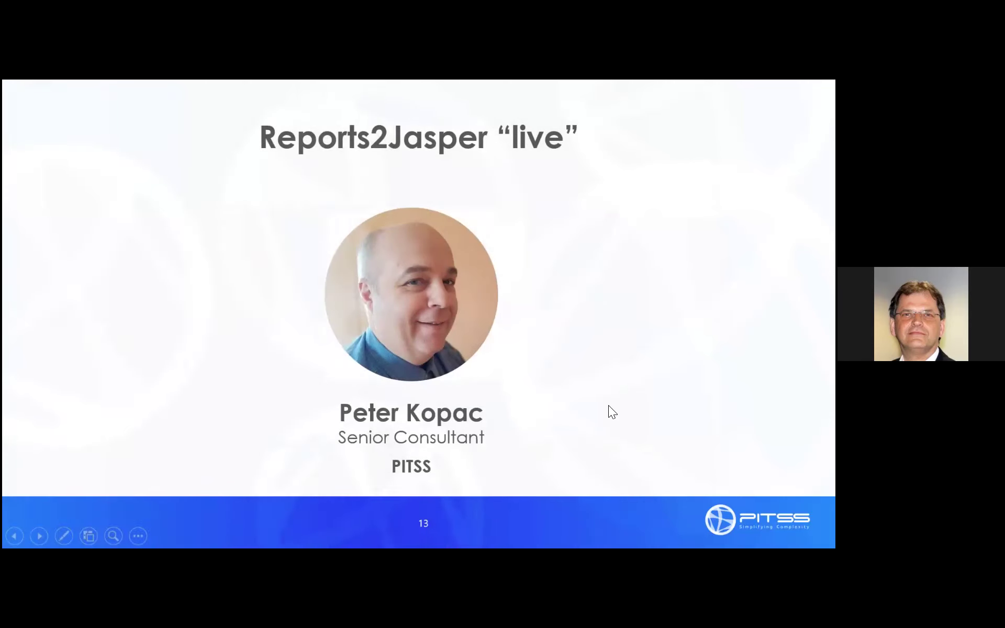